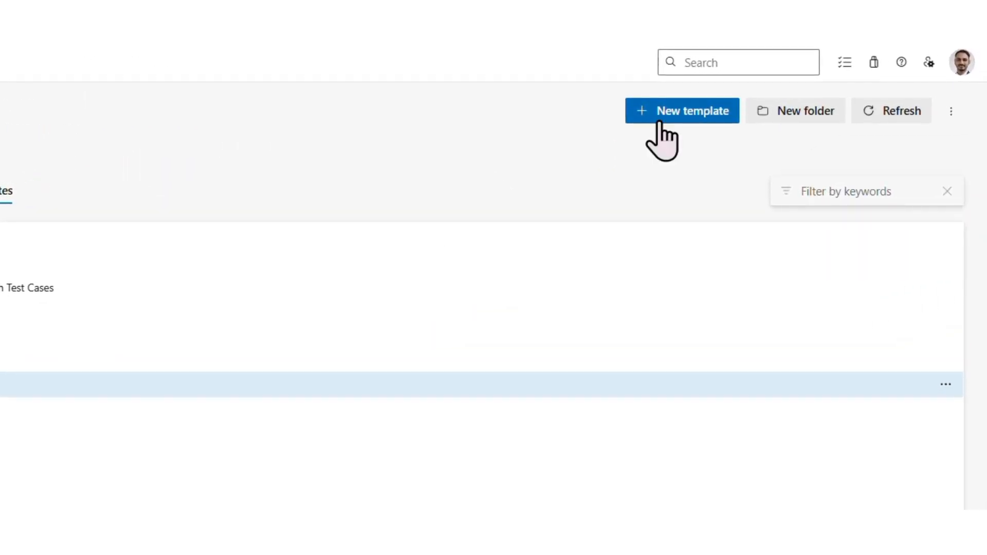
Create a new package template named "Agile template" in the Meta Templates folder
left_click(662, 117)
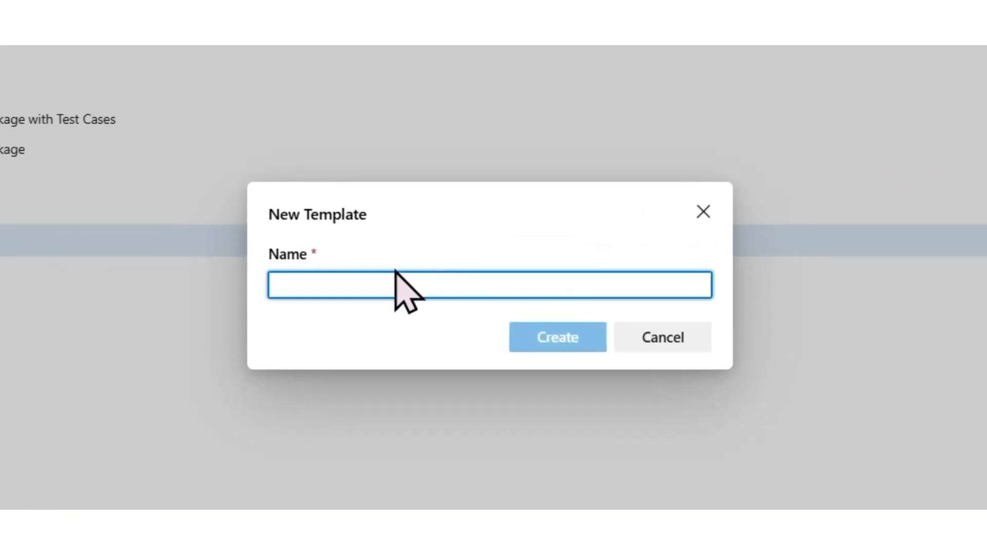
type("Agile templatew")
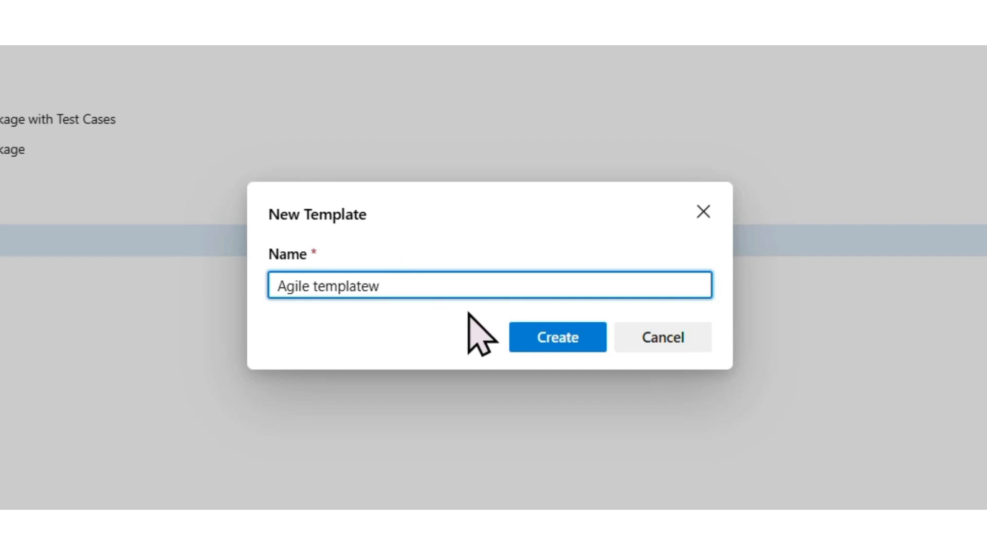
key("BackSpace")
left_click(563, 342)
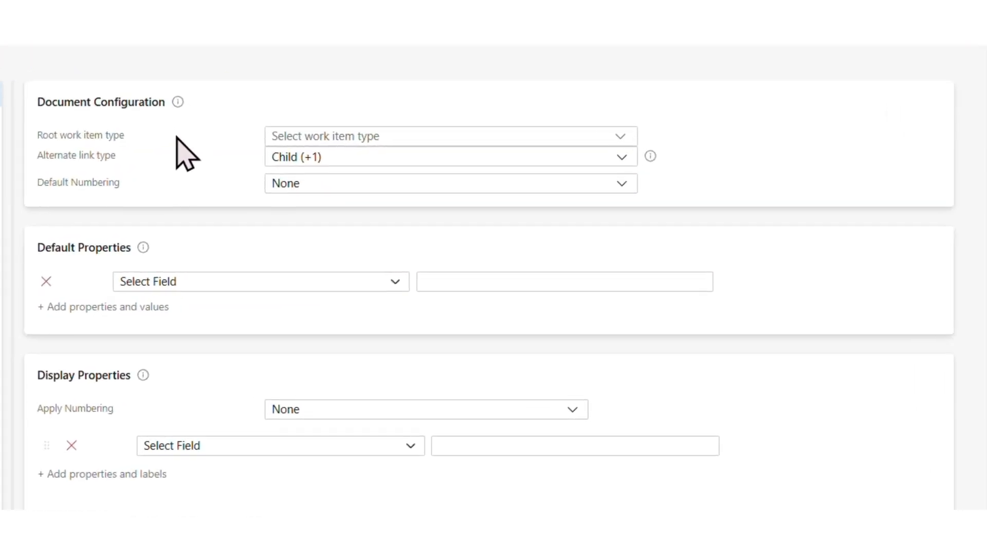
Configure the document with Epic as the root work item type and Alphabetic as the default numbering
left_click(342, 138)
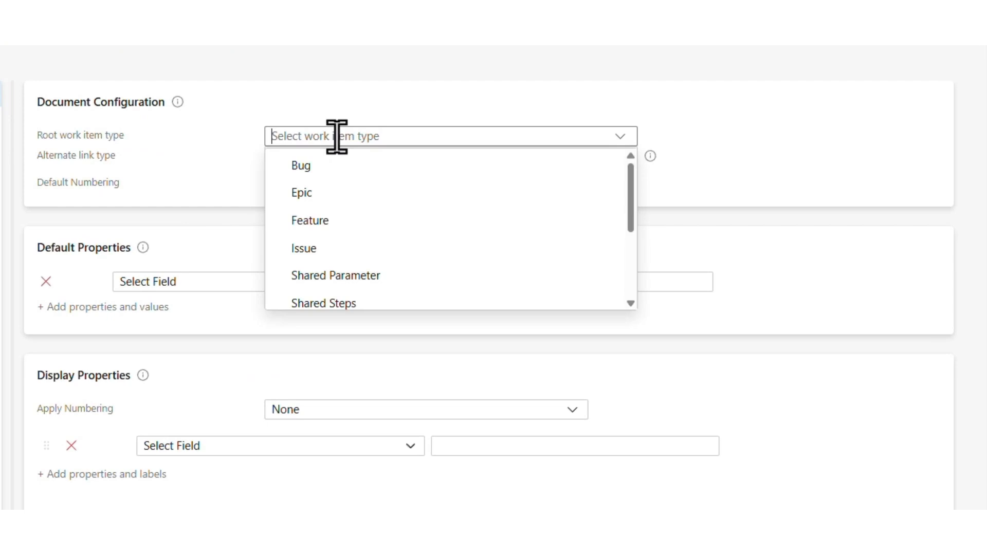
left_click(329, 201)
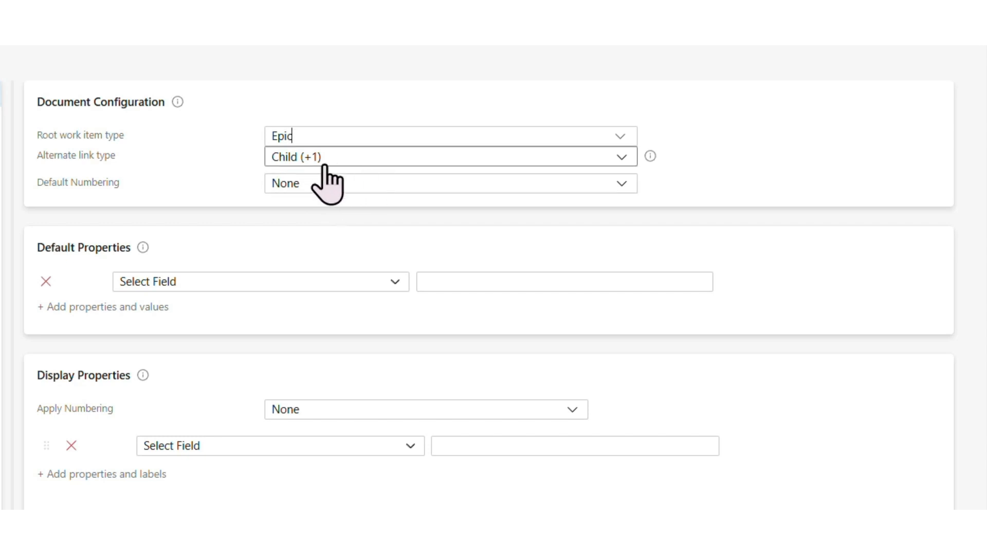
left_click(292, 163)
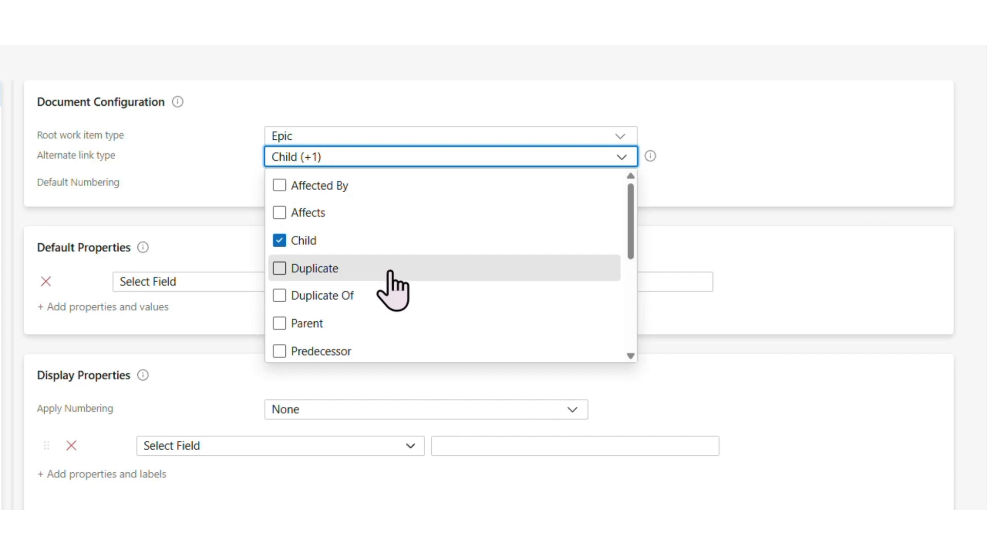
left_click(283, 88)
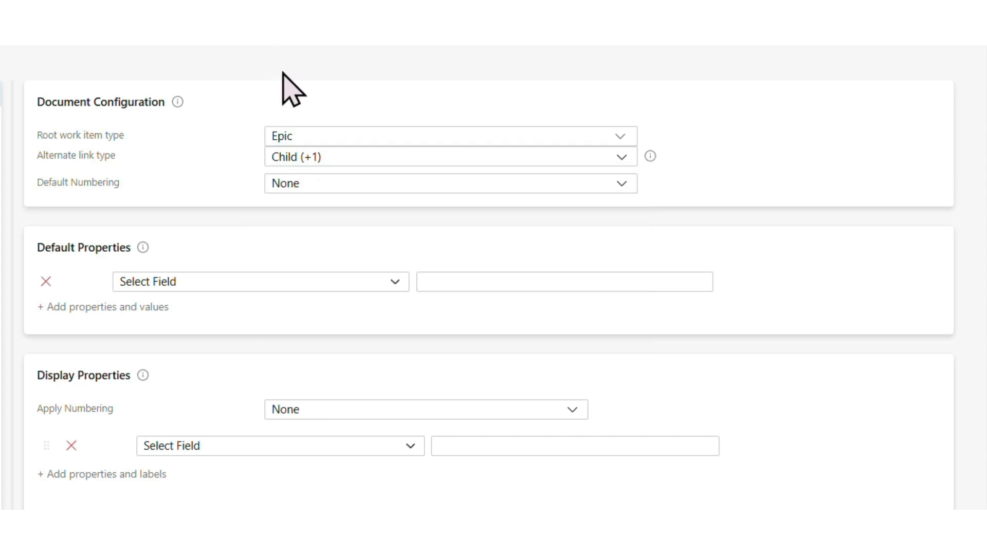
left_click(319, 191)
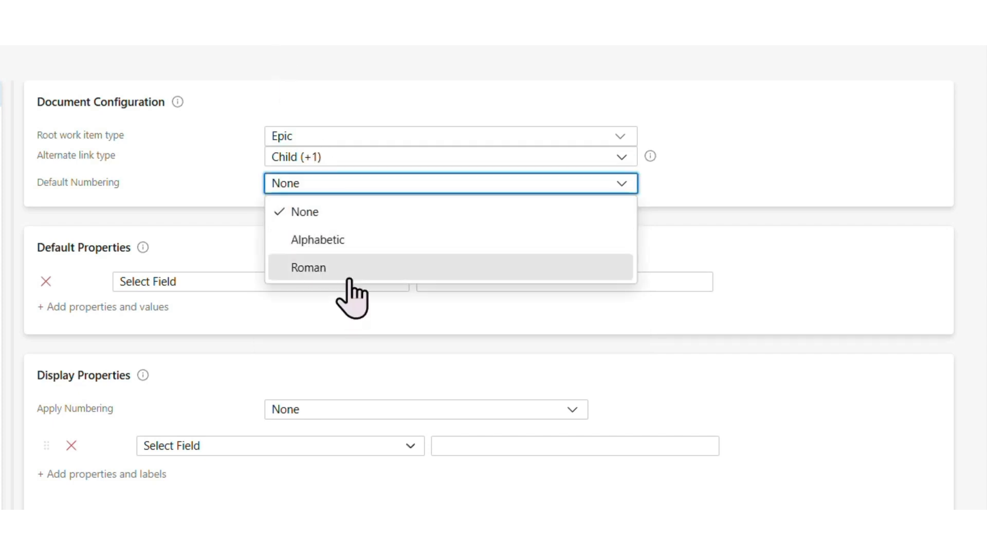
left_click(346, 240)
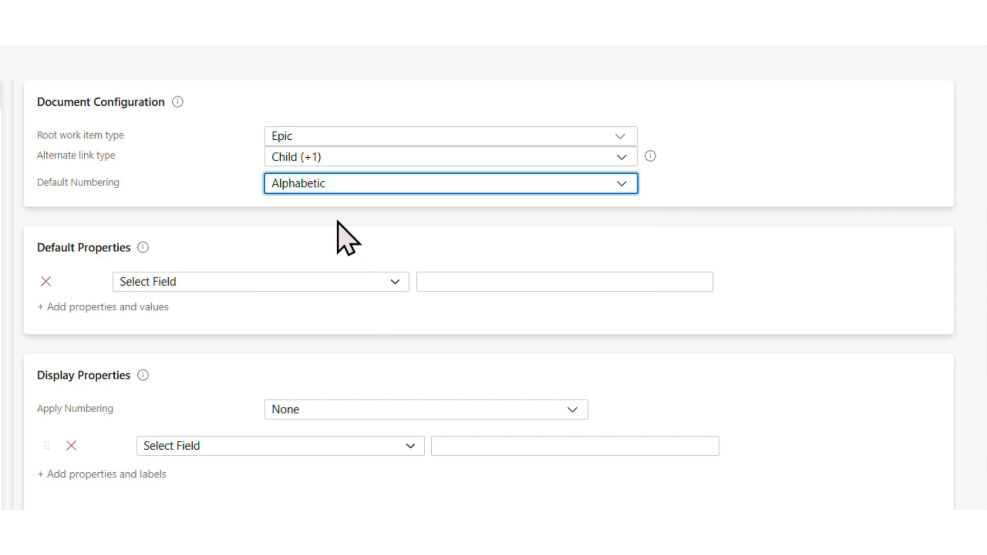
Add Area Path as the only default property in the general settings, with the value Current project
left_click(240, 279)
left_click(240, 280)
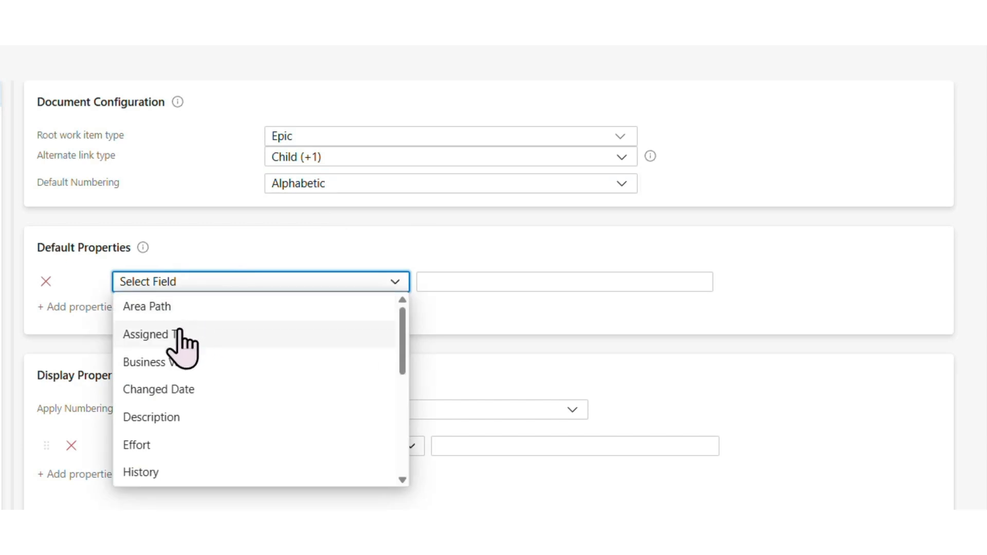
left_click(175, 310)
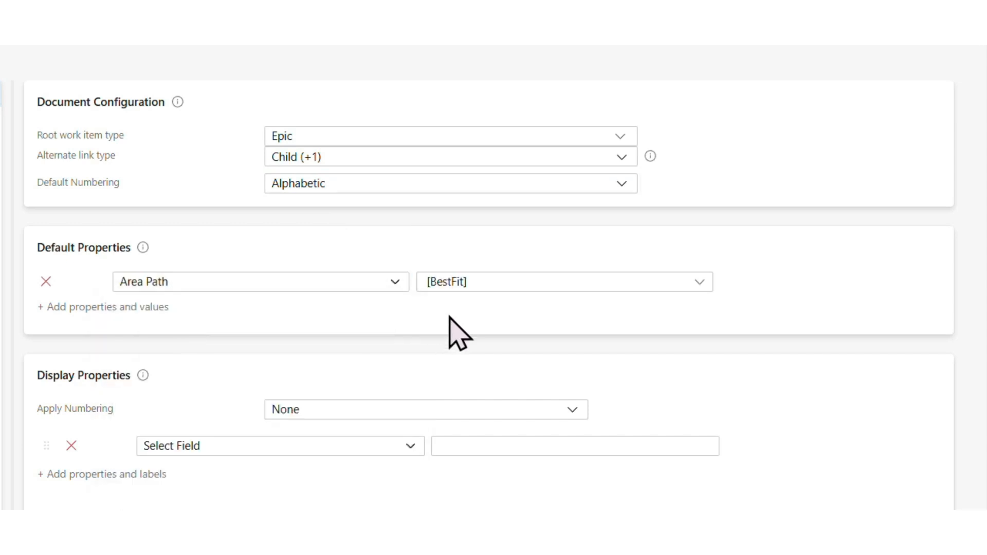
left_click(445, 288)
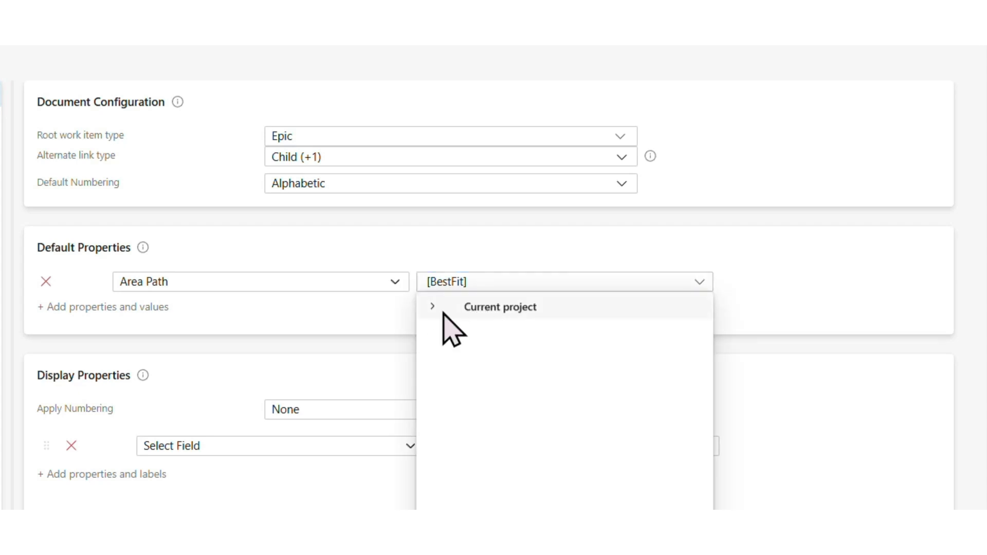
left_click(443, 313)
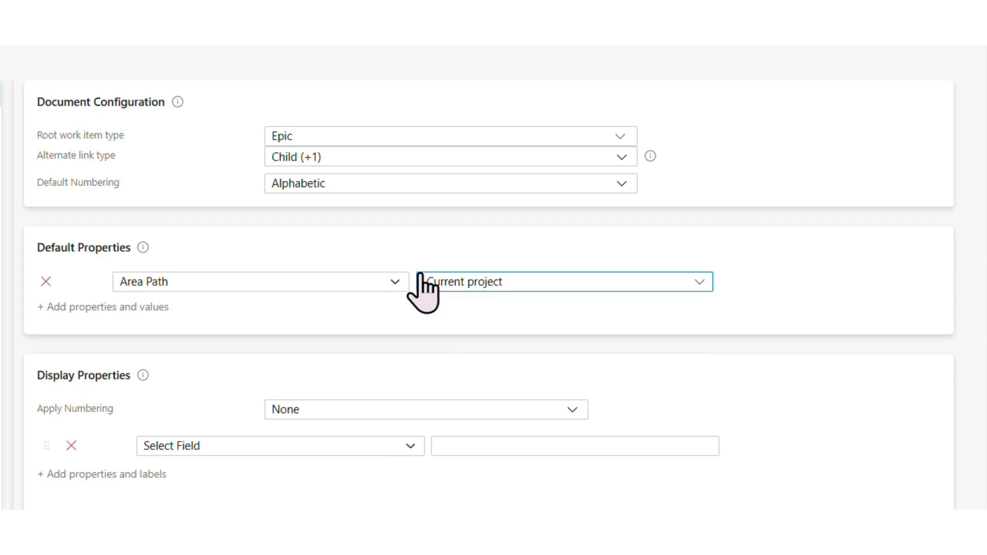
left_click(138, 307)
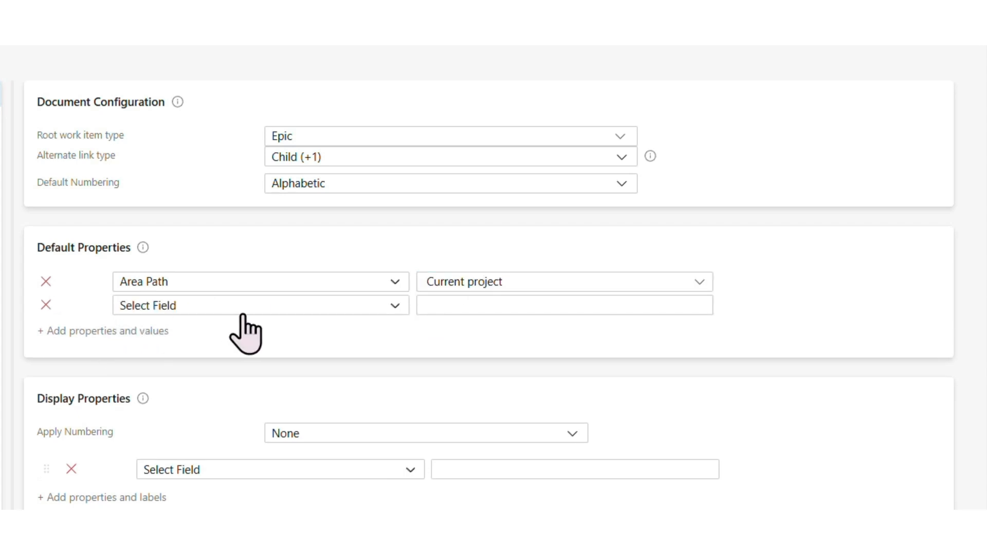
left_click(46, 305)
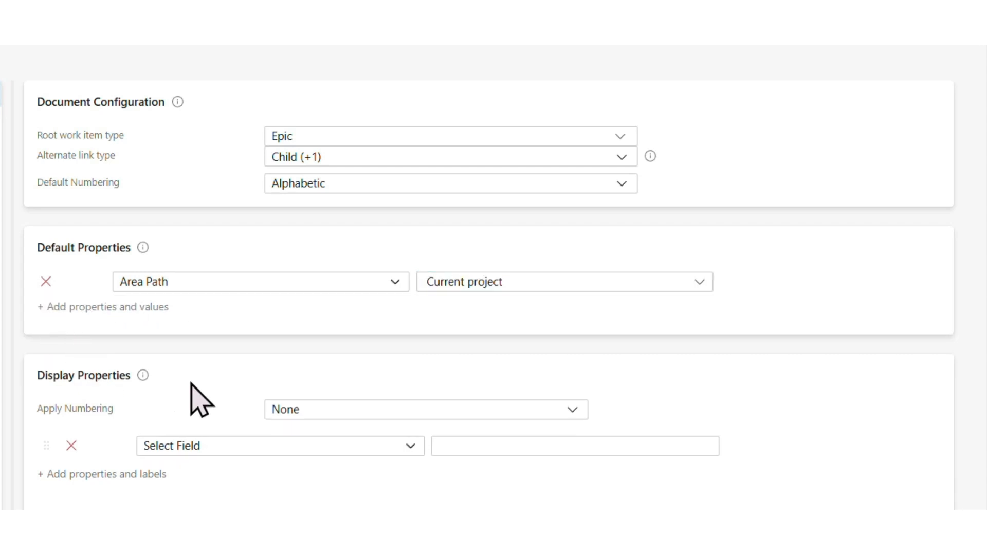
Set the display properties' numbering to Alphabetic and choose Assigned To as the displayed field
left_click(322, 415)
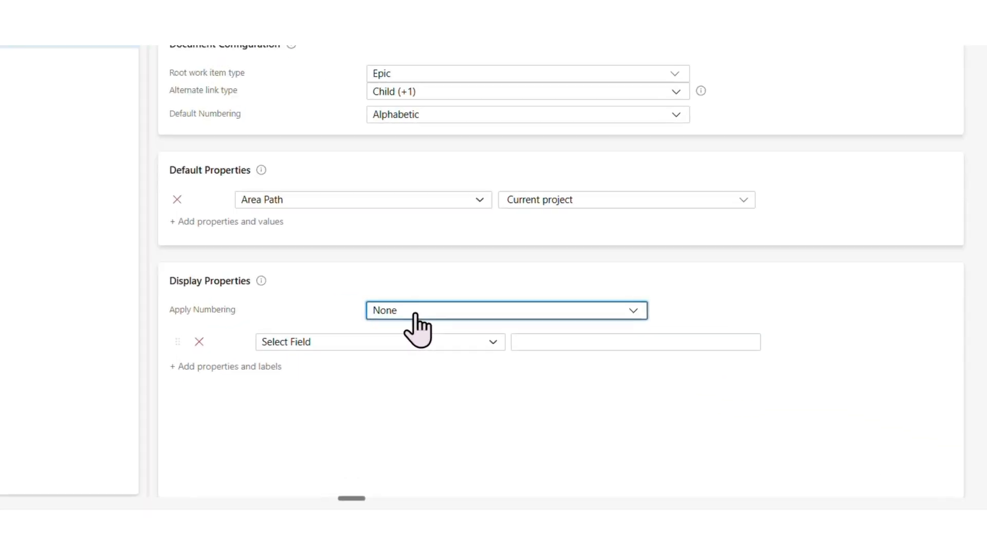
left_click(415, 312)
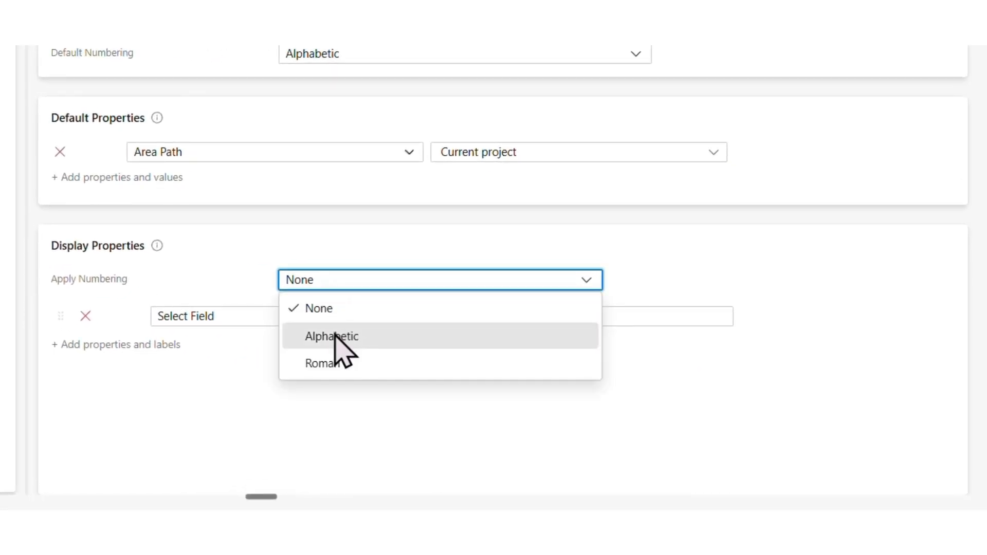
left_click(335, 337)
left_click(237, 314)
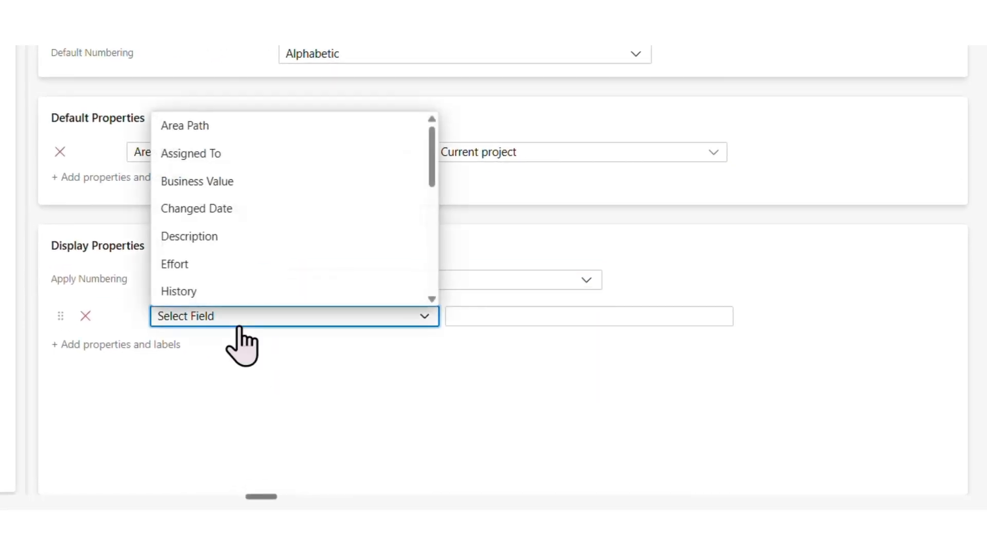
left_click(211, 163)
left_click(496, 317)
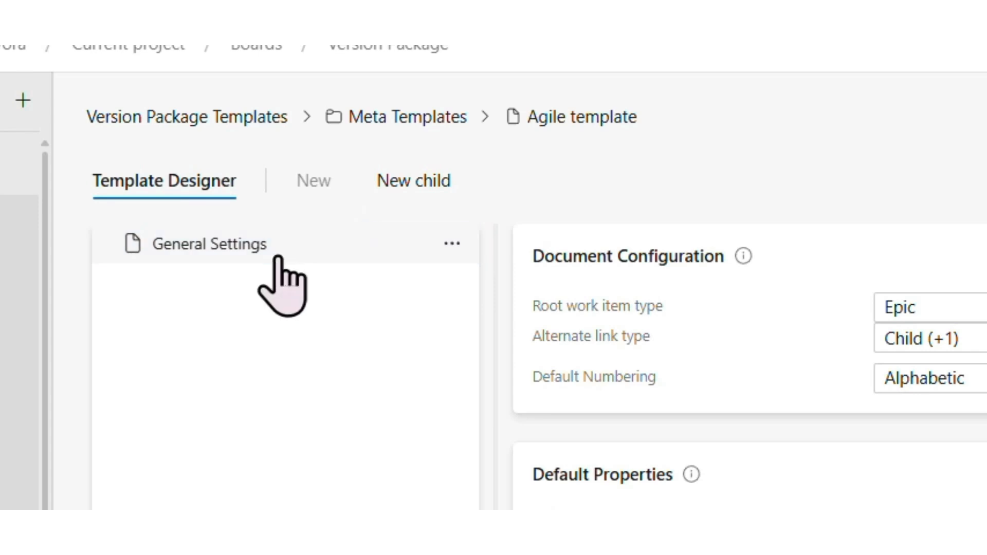
Add a child work item under General Settings with type Feature and make it recursive
left_click(305, 250)
left_click(404, 186)
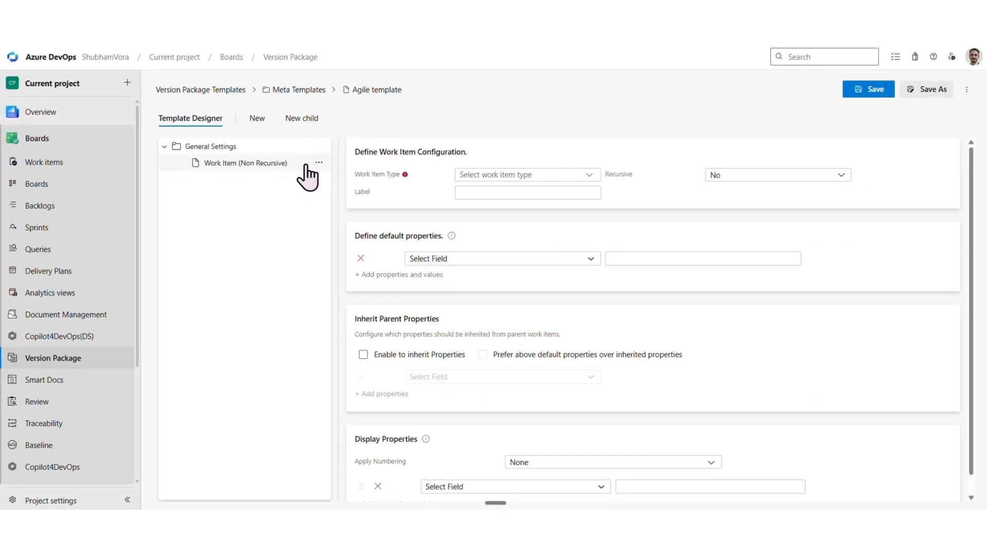
left_click(818, 309)
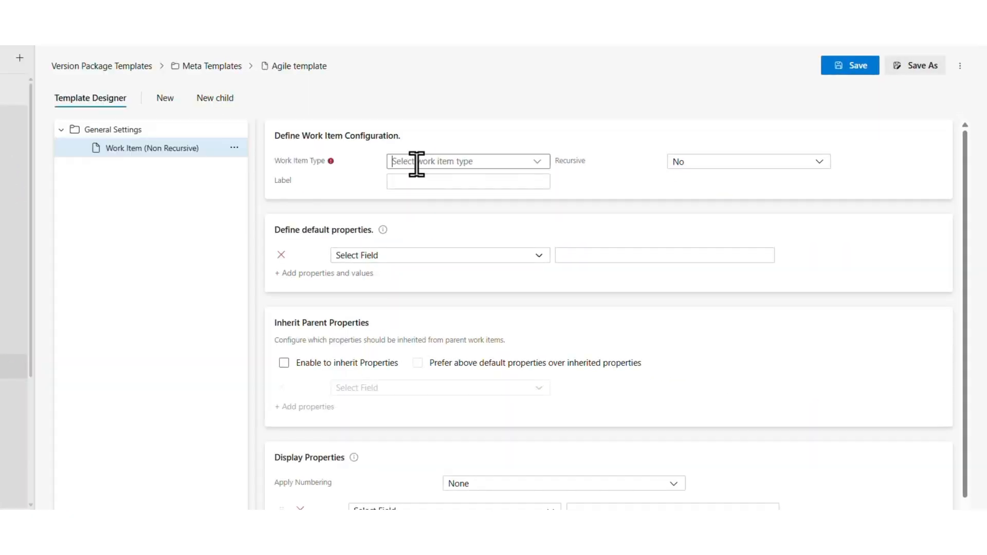
left_click(417, 162)
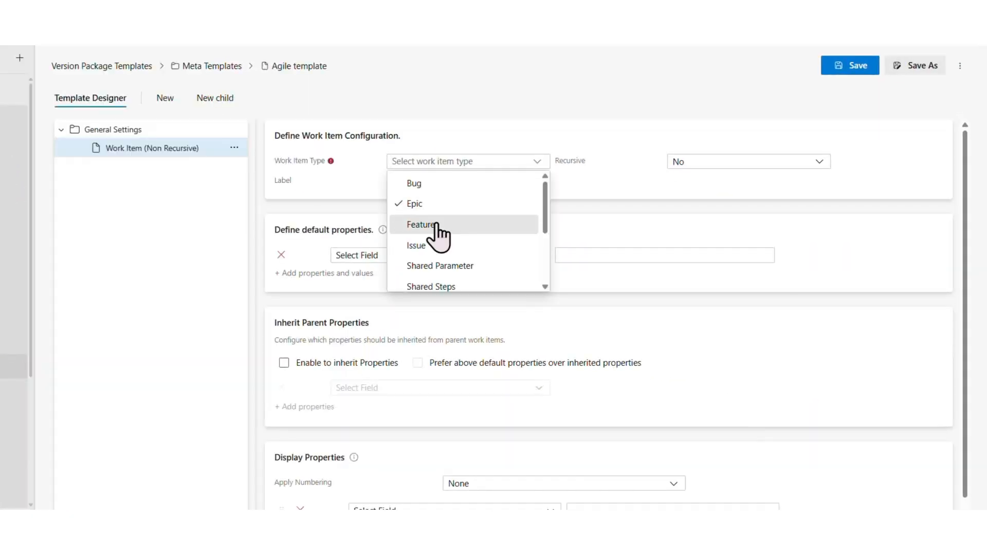
left_click(436, 225)
left_click(692, 162)
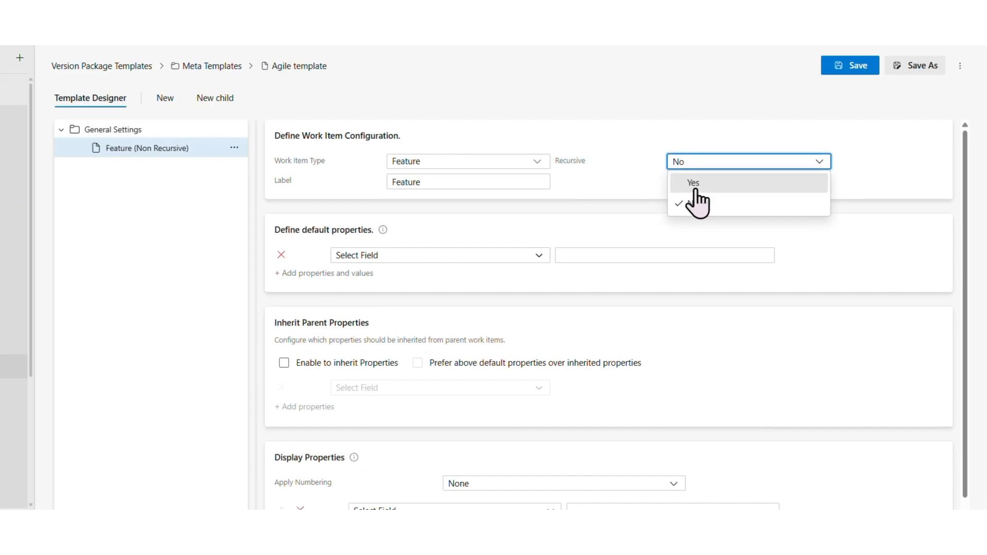
left_click(695, 184)
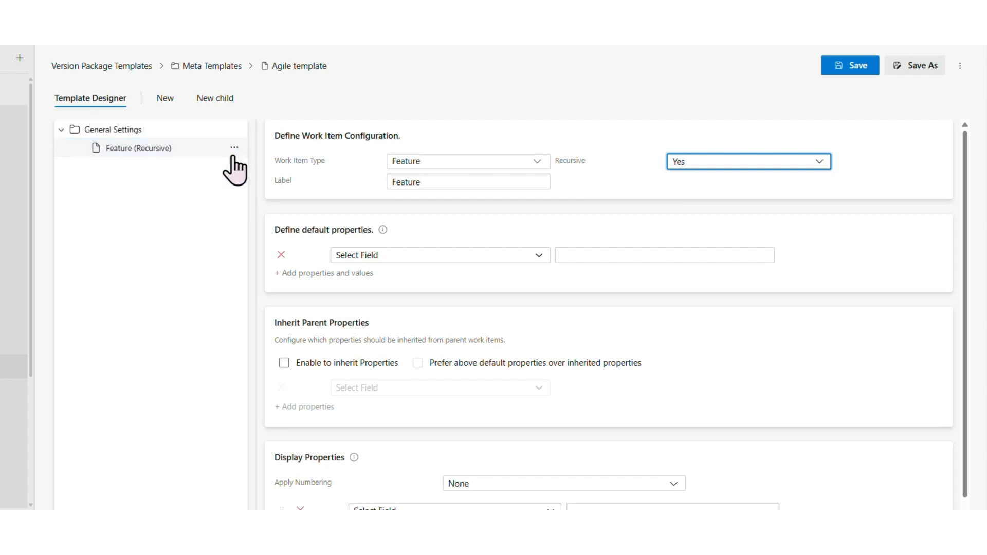
Add a child work item under Feature with type User Story and make it recursive
left_click(210, 103)
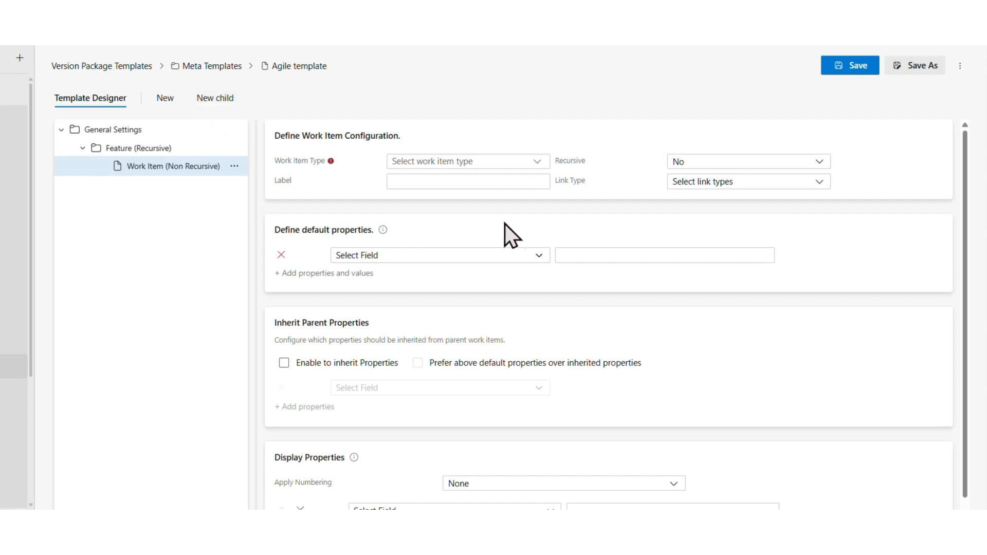
left_click(469, 161)
scroll(448, 267, "down", 2)
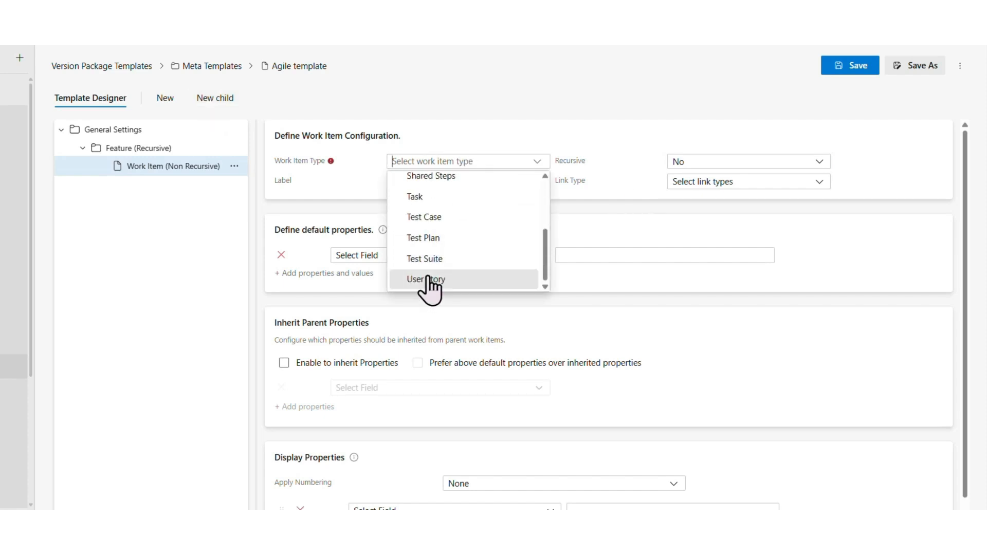
left_click(425, 280)
left_click(694, 163)
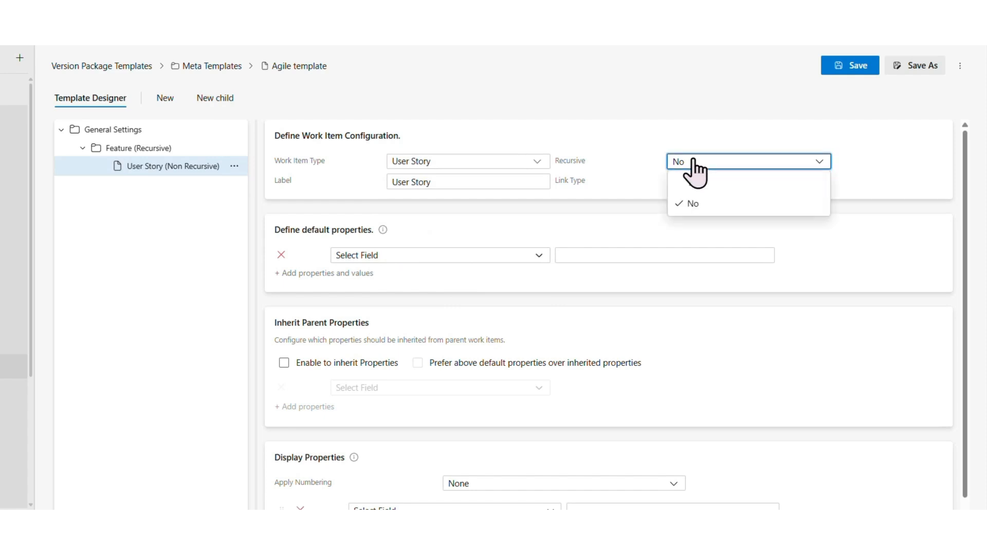
left_click(700, 193)
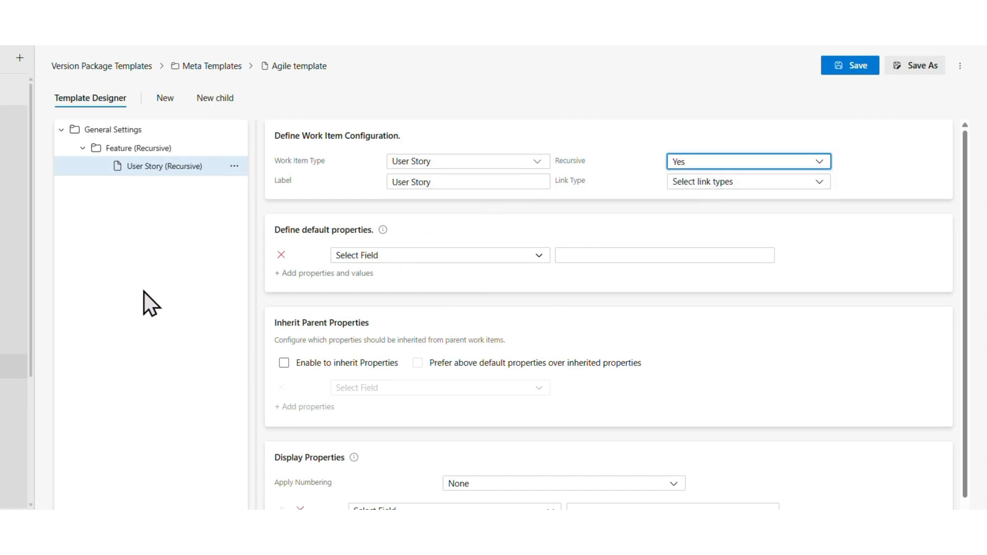
Add a child work item under User Story with type Test Case and keep Recursive at No
left_click(218, 105)
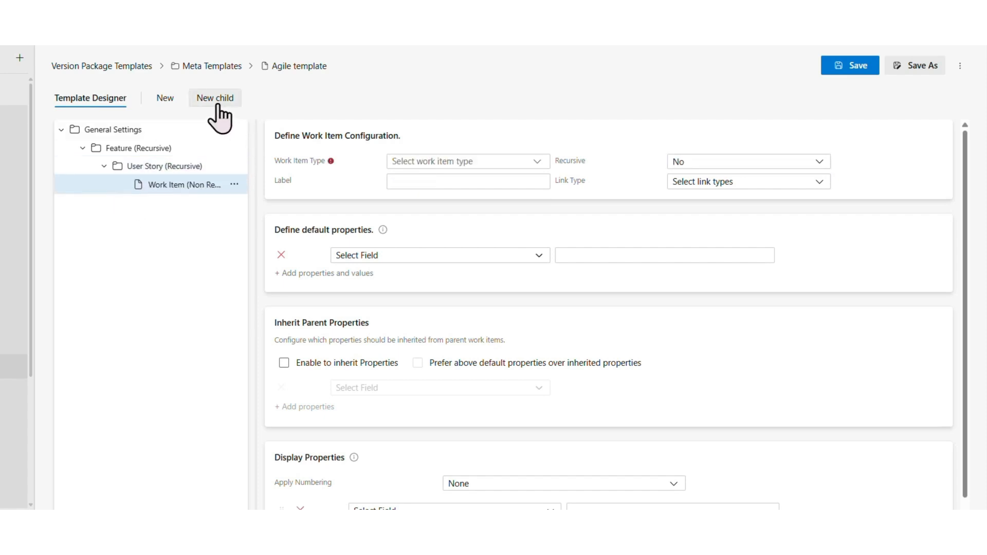
left_click(420, 161)
left_click(432, 217)
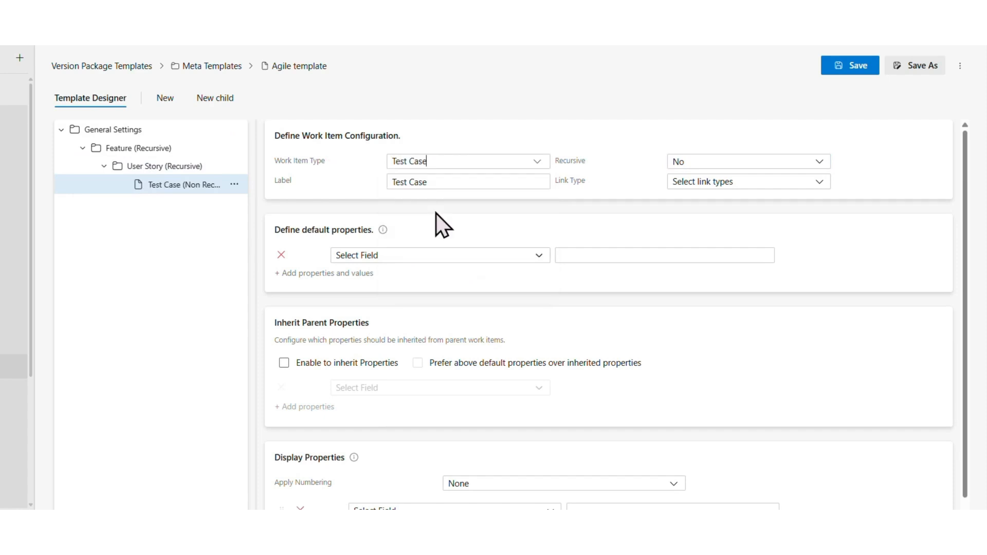
left_click(695, 175)
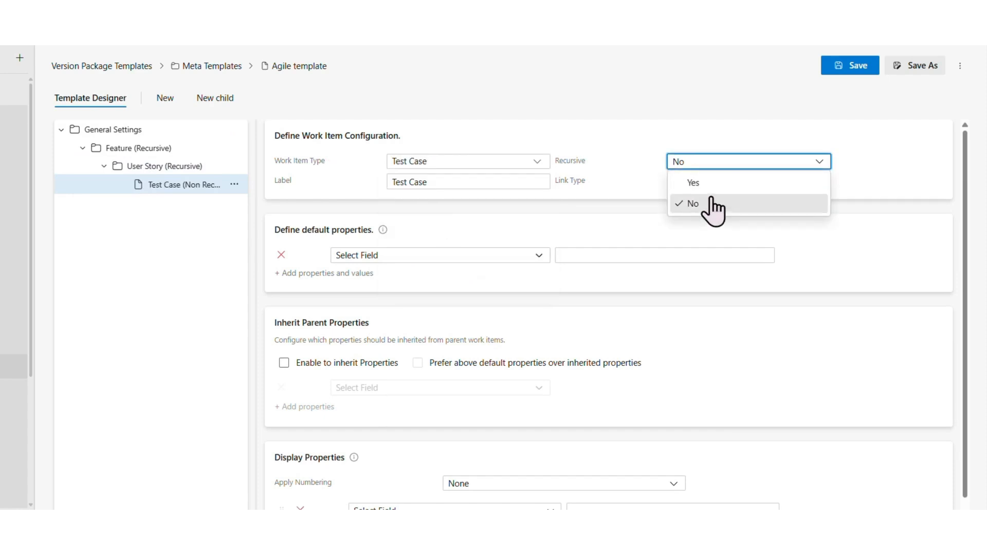
left_click(710, 203)
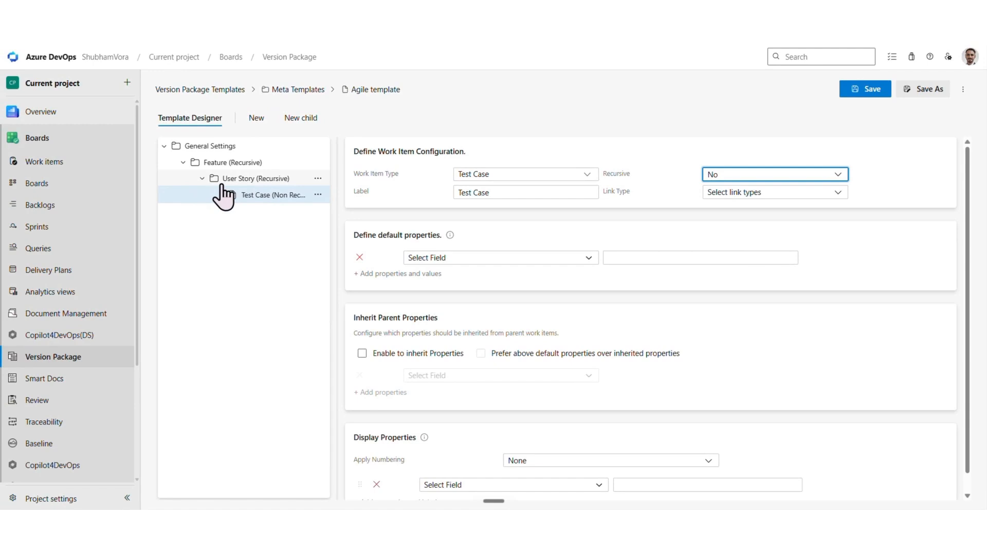
Define Area Path with the value Current project as the default property of the Feature item
left_click(232, 162)
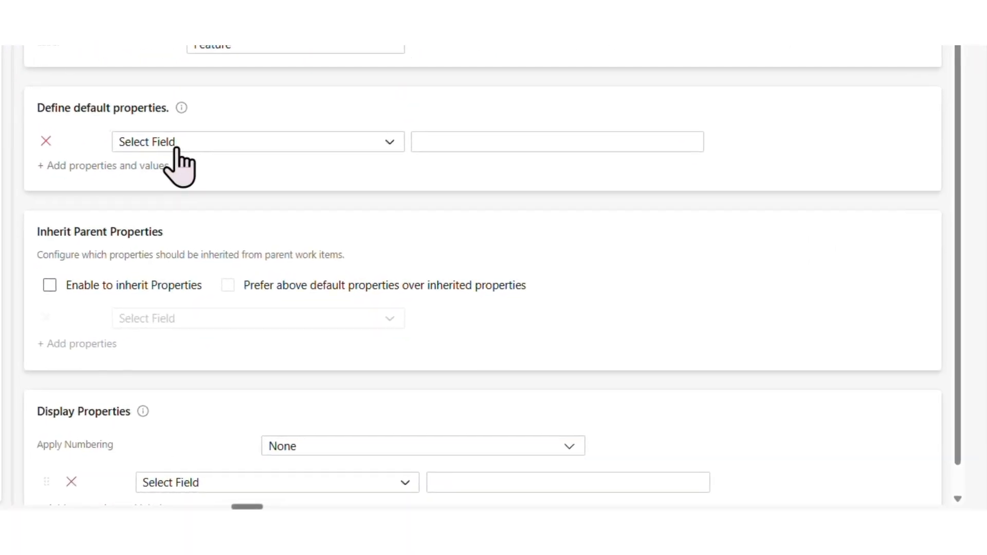
left_click(175, 146)
left_click(227, 166)
left_click(433, 146)
left_click(494, 167)
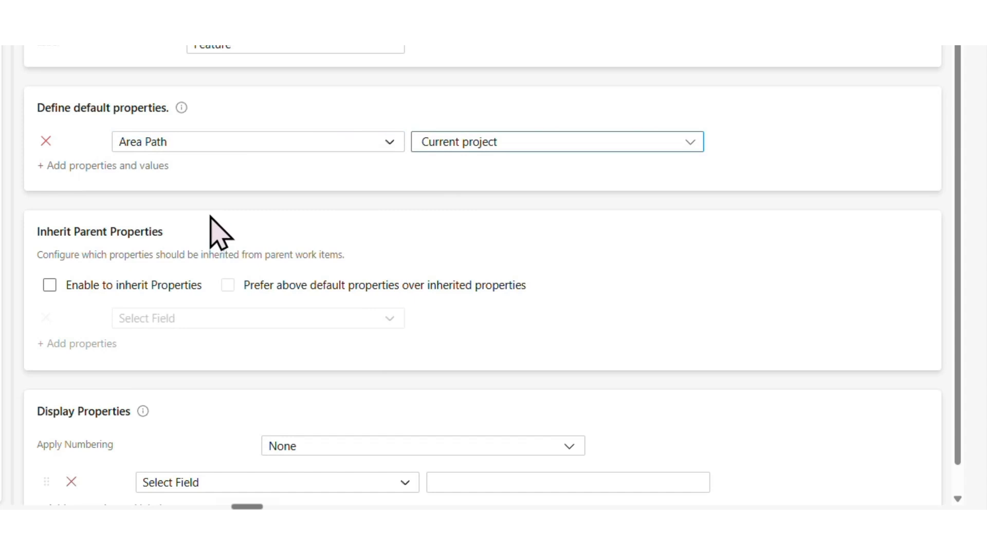
Enable inheriting parent properties for the Feature item, prefer default properties over inherited ones, and choose Area Path as the inherited property
left_click(50, 285)
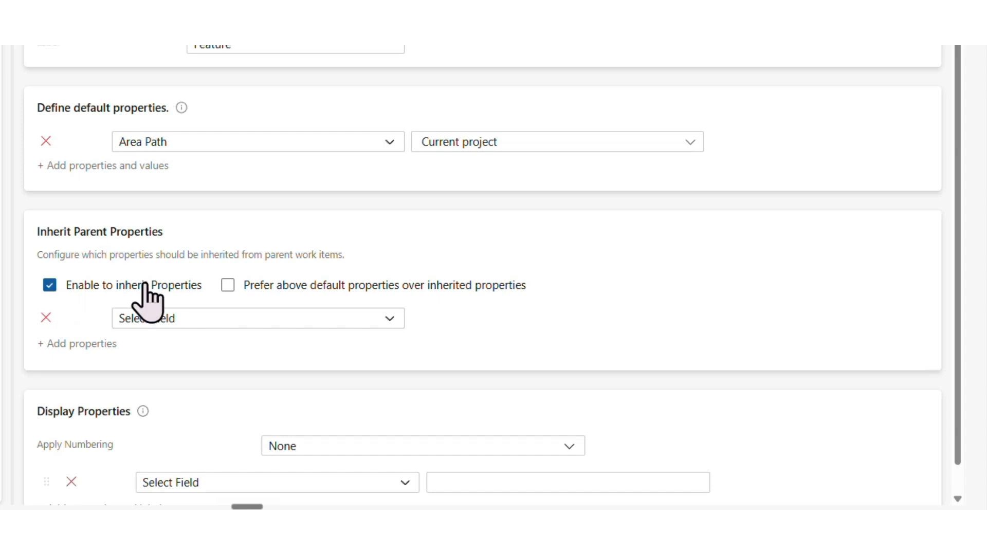
left_click(352, 291)
left_click(134, 319)
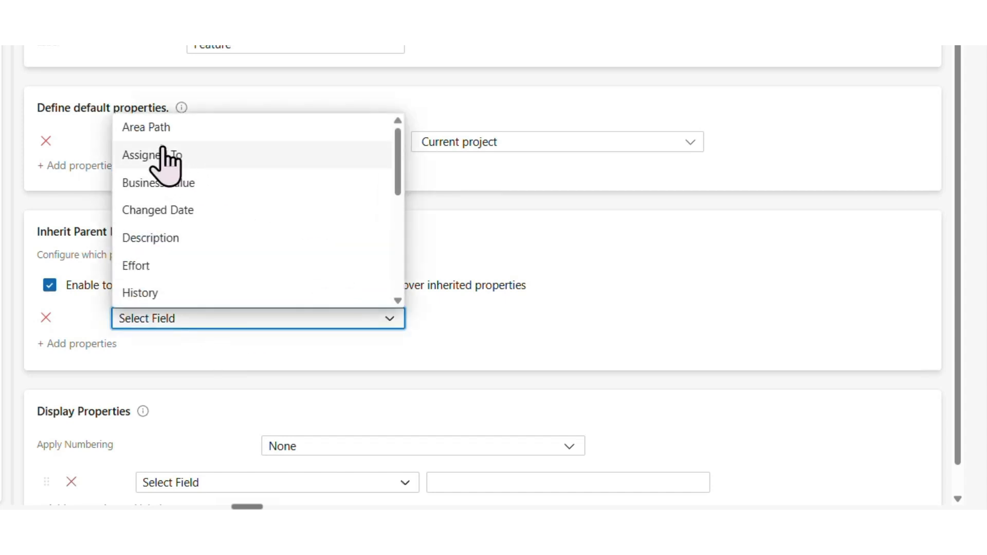
left_click(149, 126)
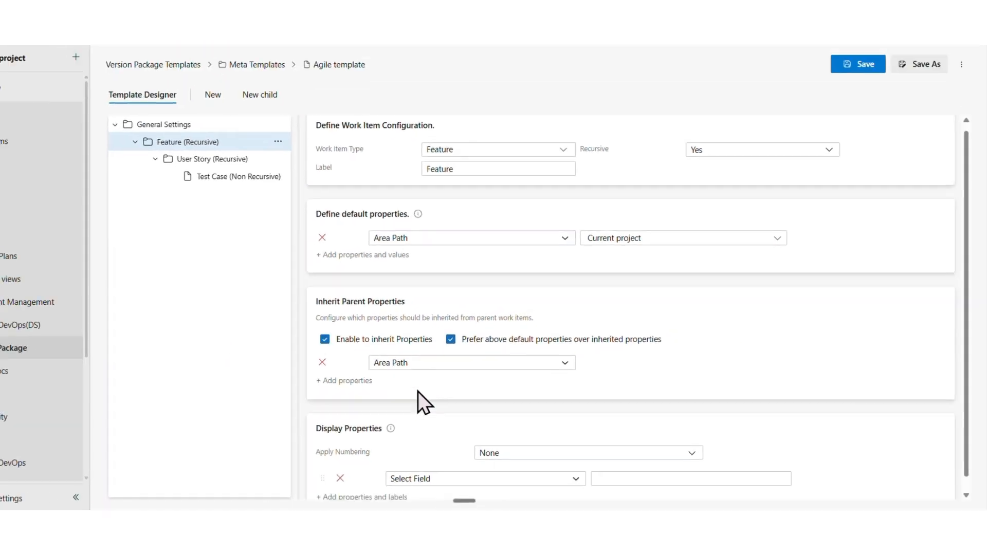
Set the Feature item's display numbering to Alphabetic and add Assigned To as its display property
left_click(509, 453)
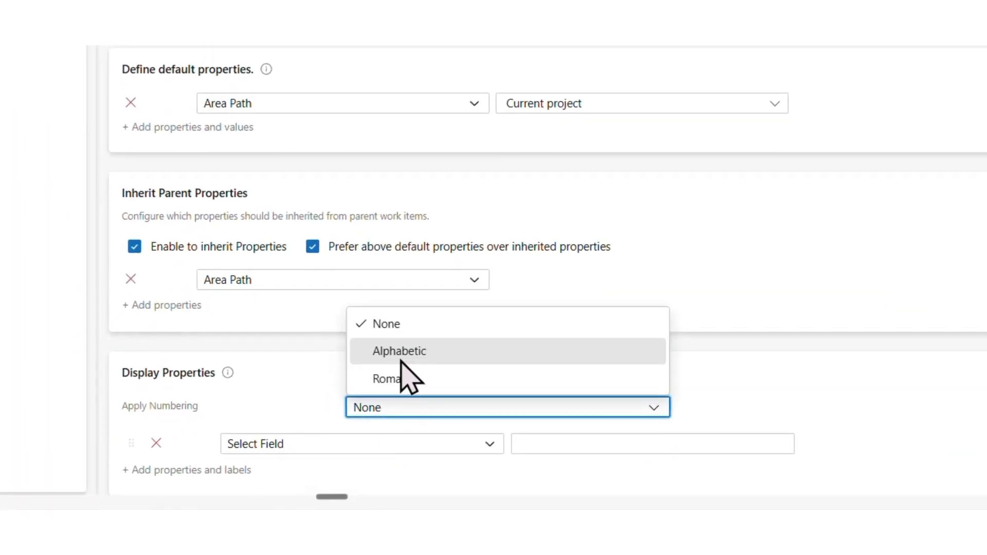
left_click(401, 355)
left_click(265, 446)
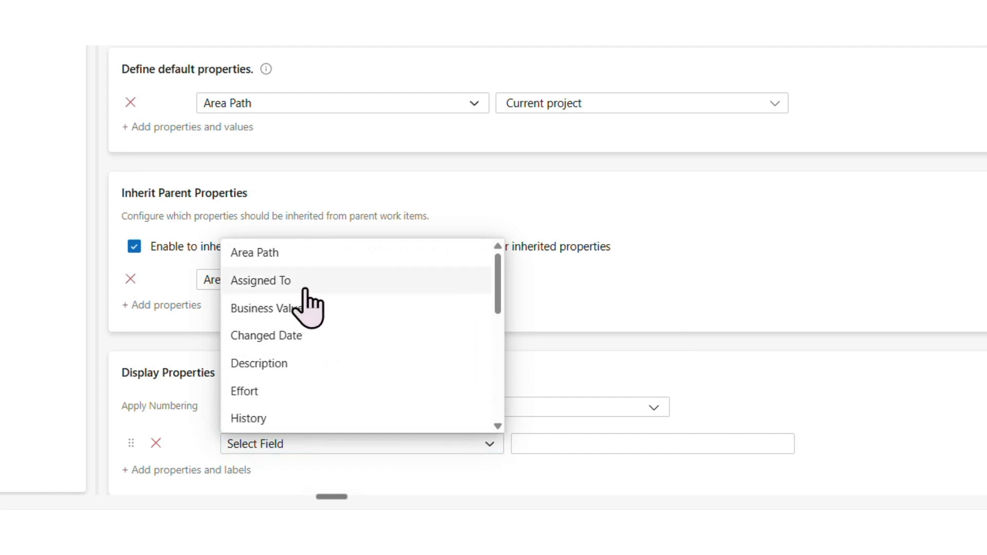
left_click(302, 285)
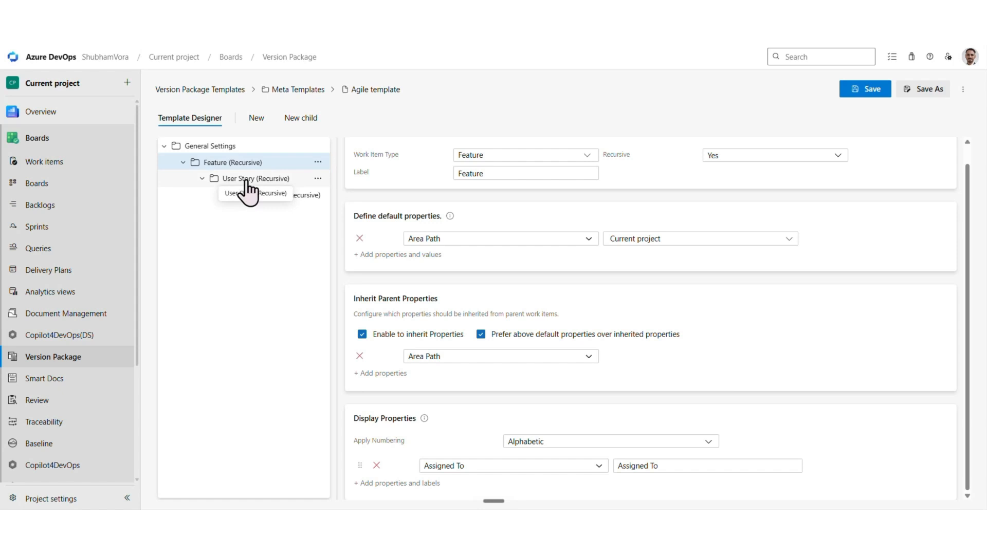
Copy the Feature item, paste it under General Settings, and set the pasted item's work item type to Task
left_click(318, 162)
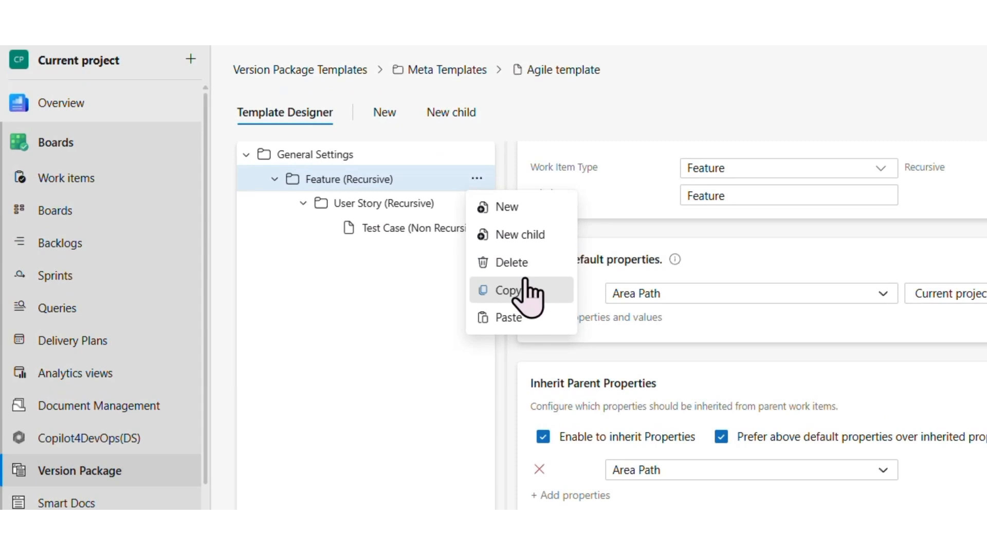
left_click(526, 290)
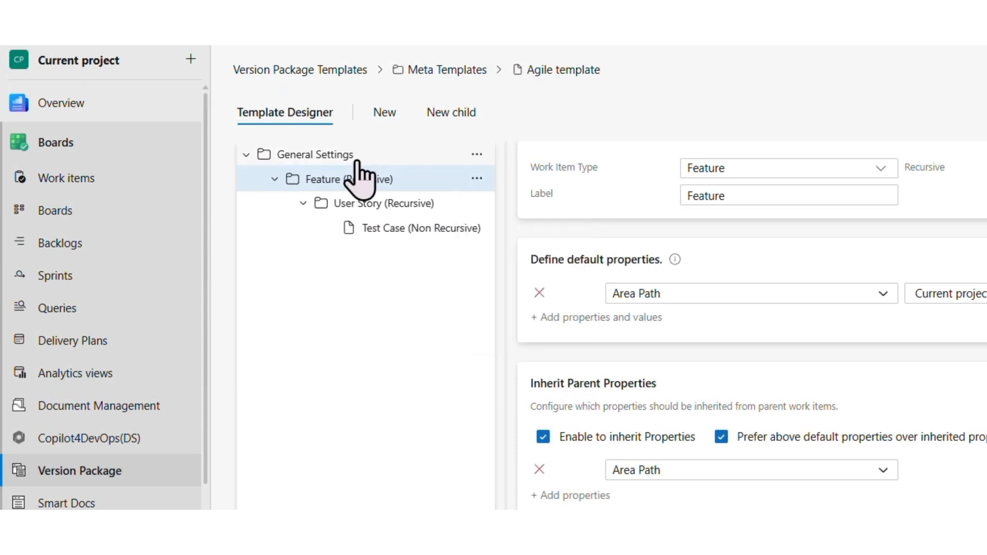
left_click(355, 159)
left_click(478, 155)
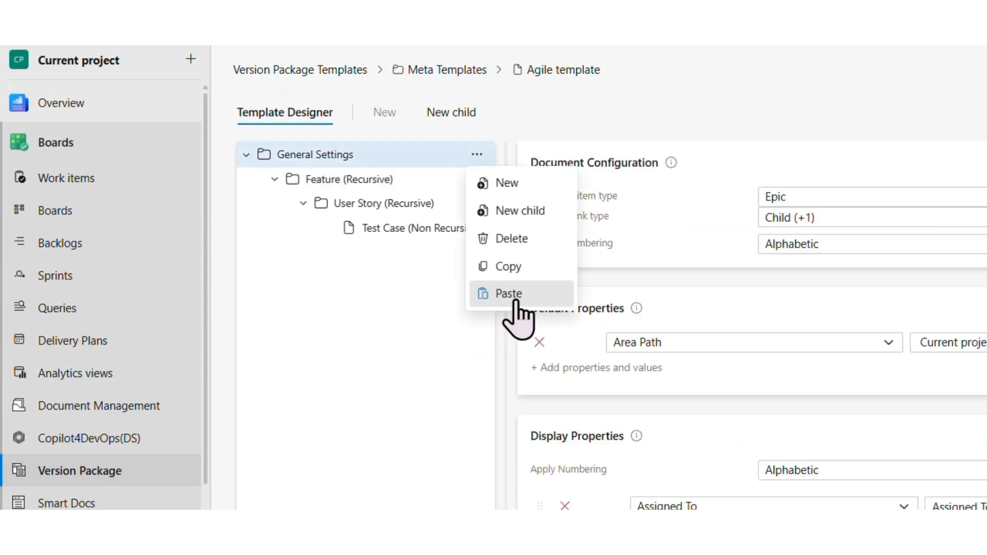
left_click(514, 294)
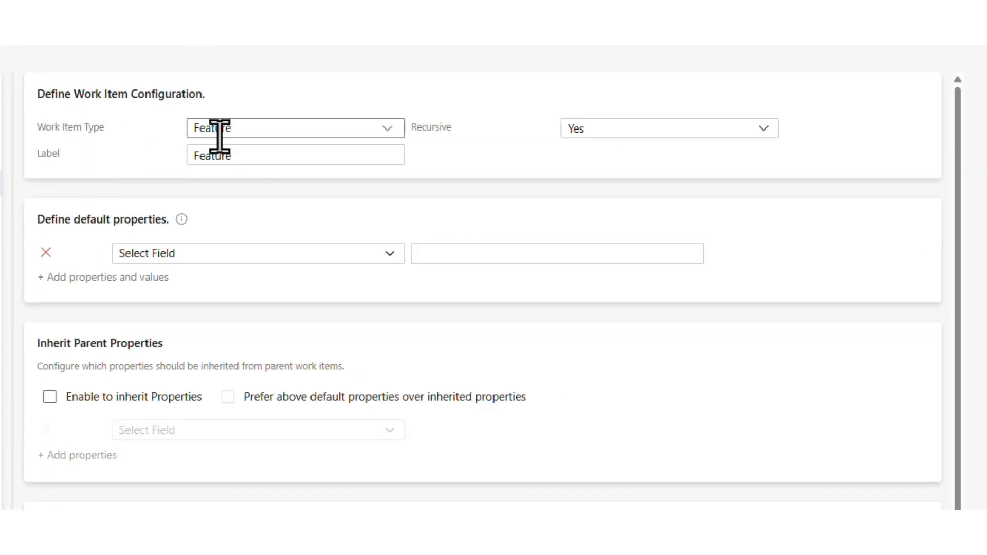
left_click(220, 131)
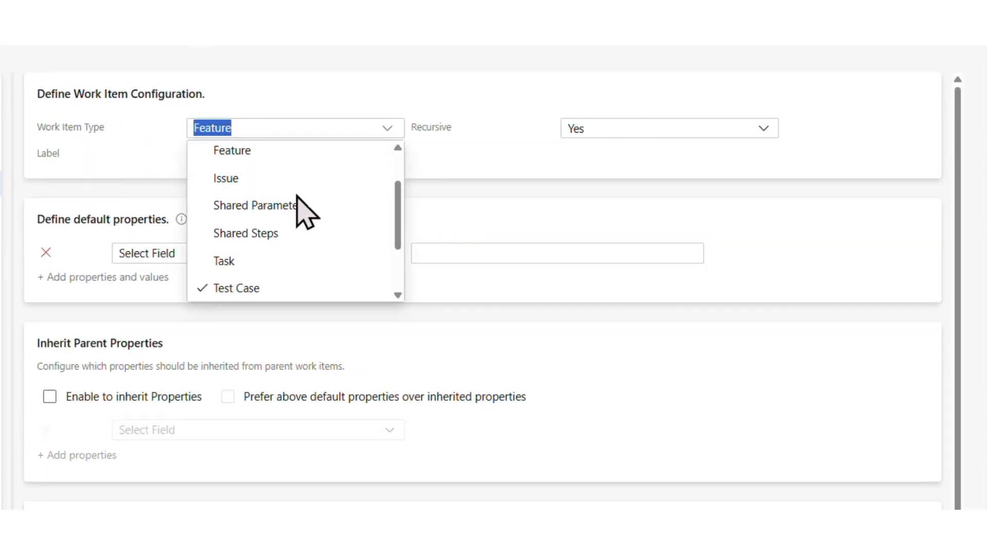
left_click(241, 261)
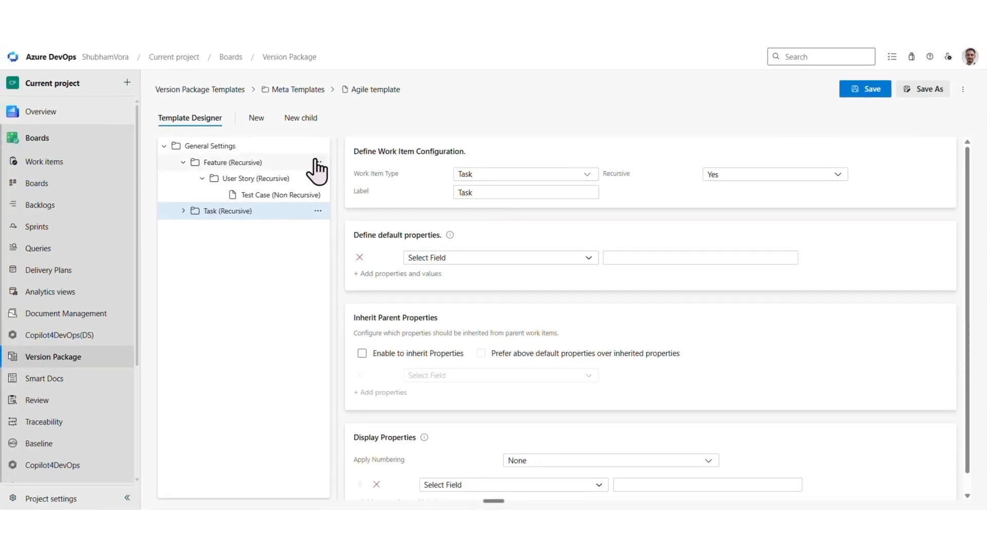
Save the Agile template with its configured work item hierarchy
left_click(318, 163)
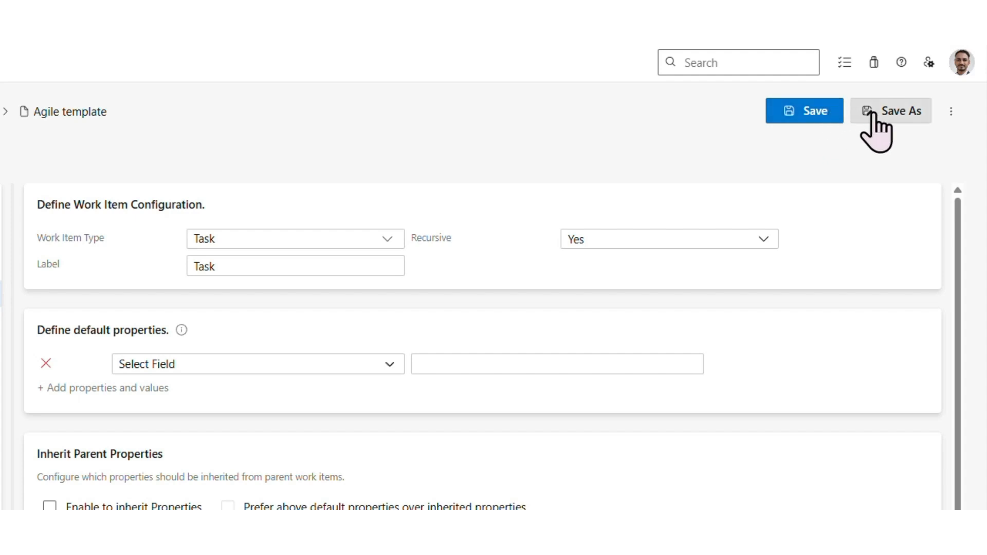
left_click(818, 114)
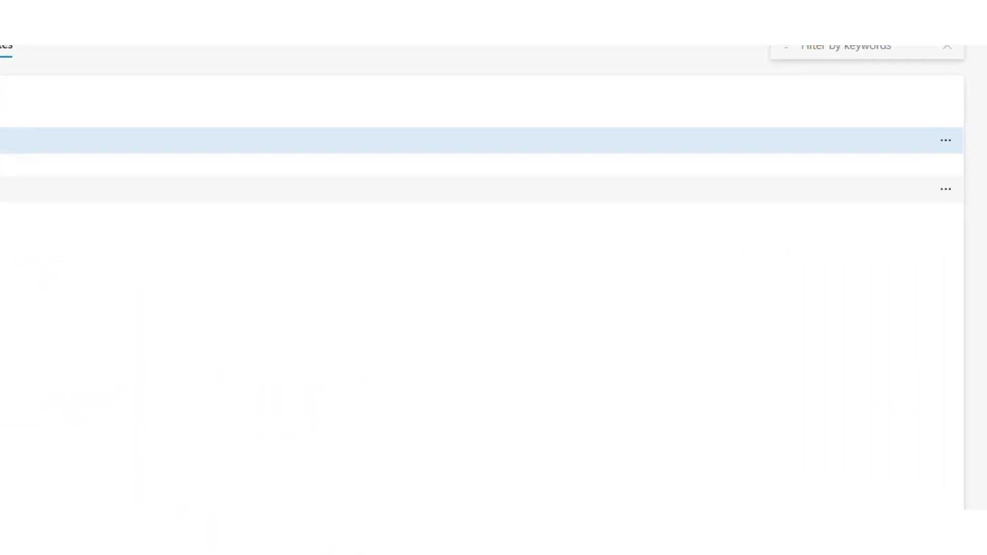
left_click(944, 173)
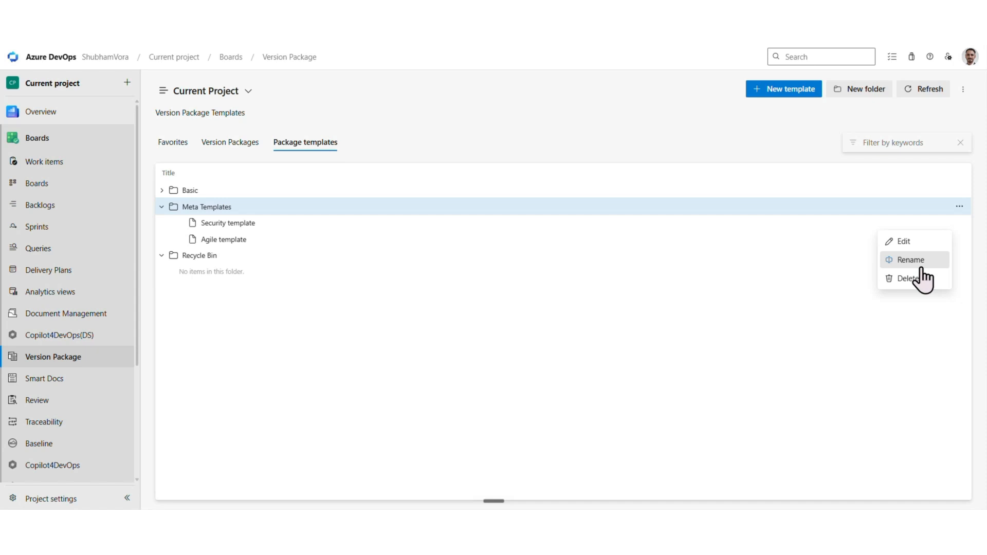
left_click(745, 327)
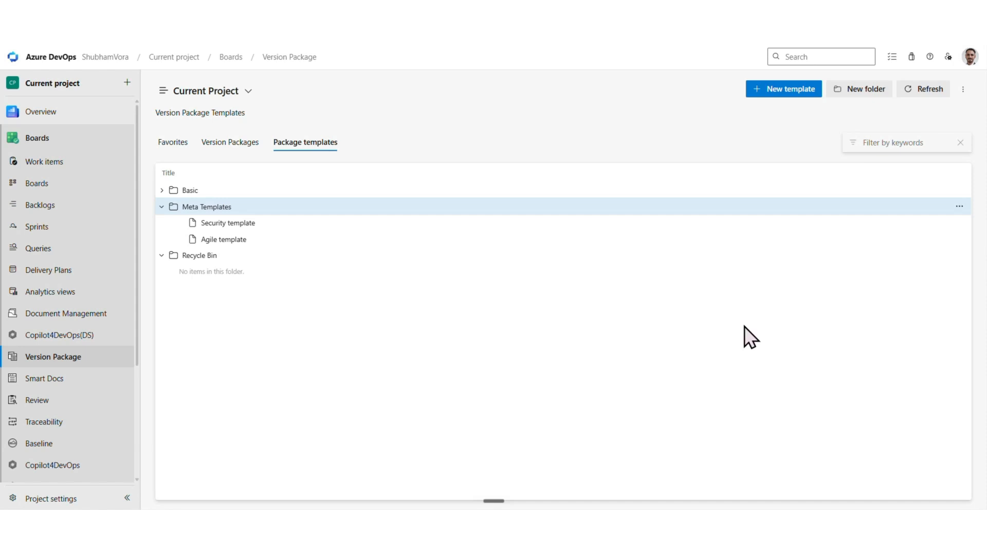